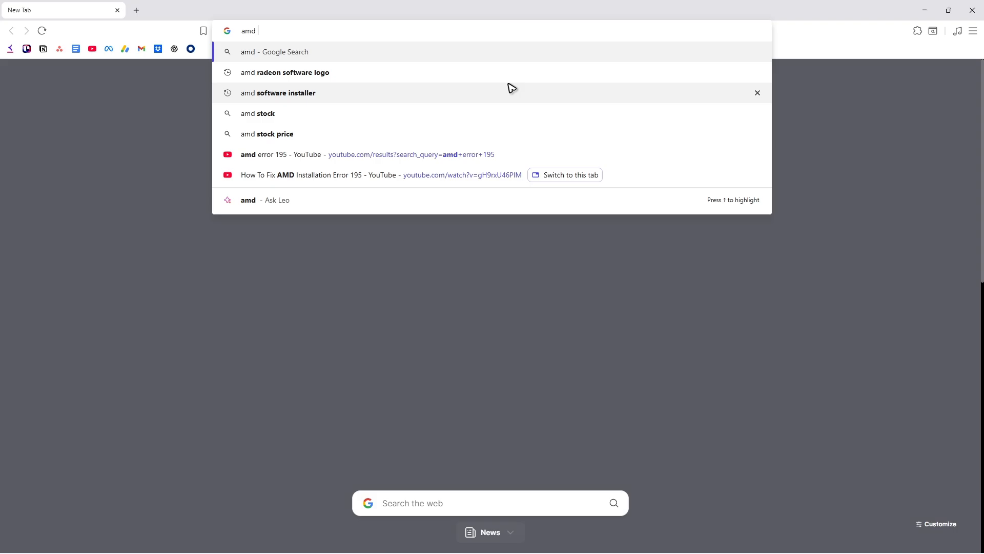
type("auto det")
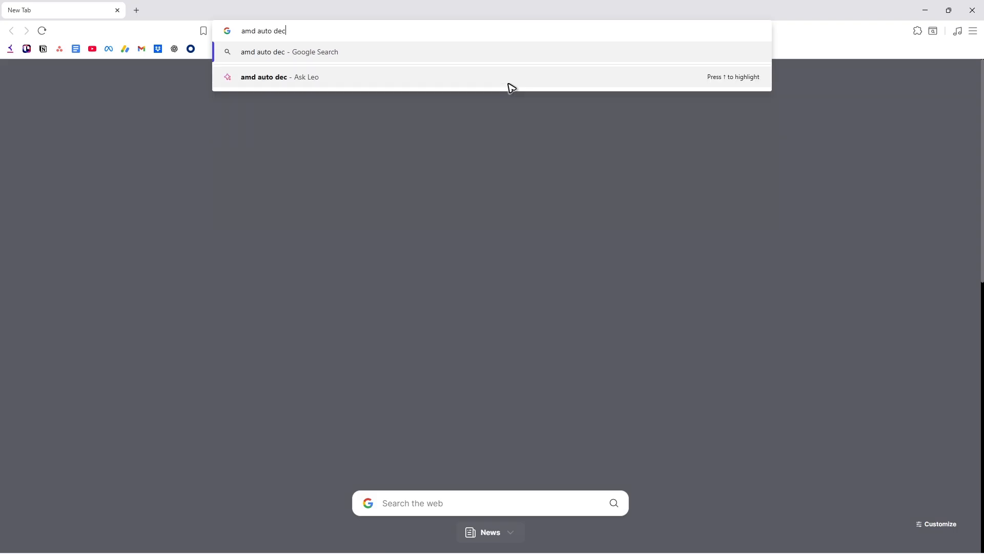
type("ect")
Step: Submit the Google search for amd auto detect
key("Return")
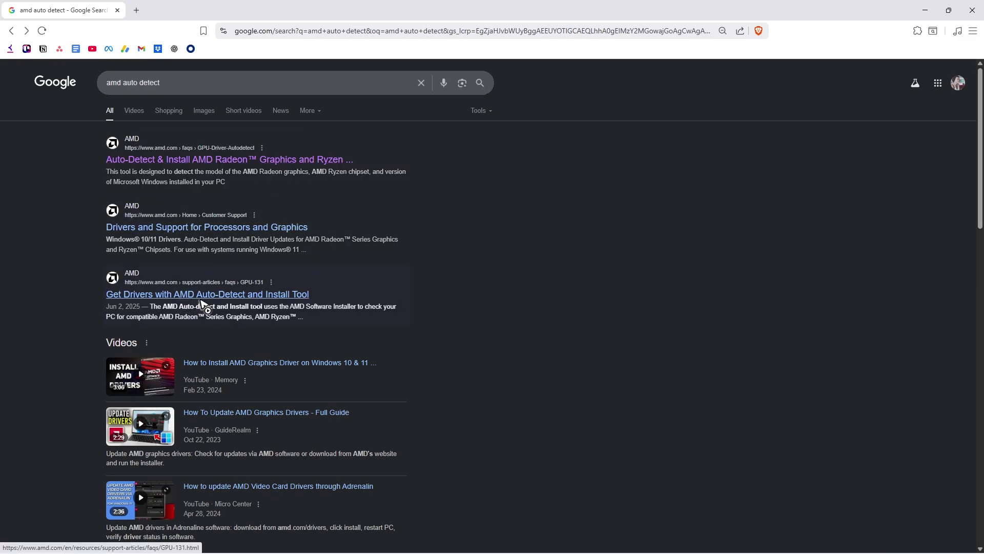
Step: Reach the AMD Drivers and Support page via the Auto-Detect and Install Tool article
left_click(201, 305)
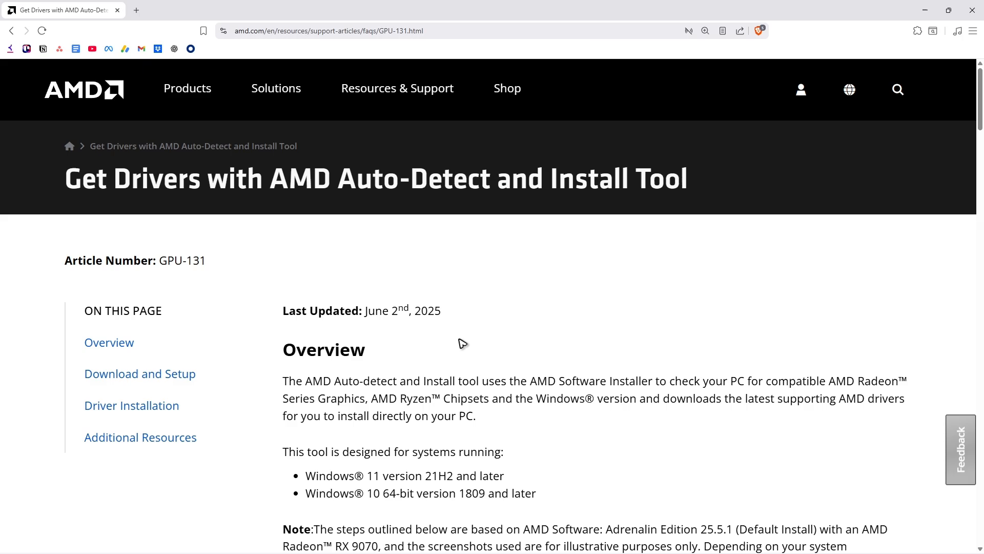
scroll(462, 343, "down", 2)
scroll(510, 328, "down", 2)
scroll(509, 329, "down", 3)
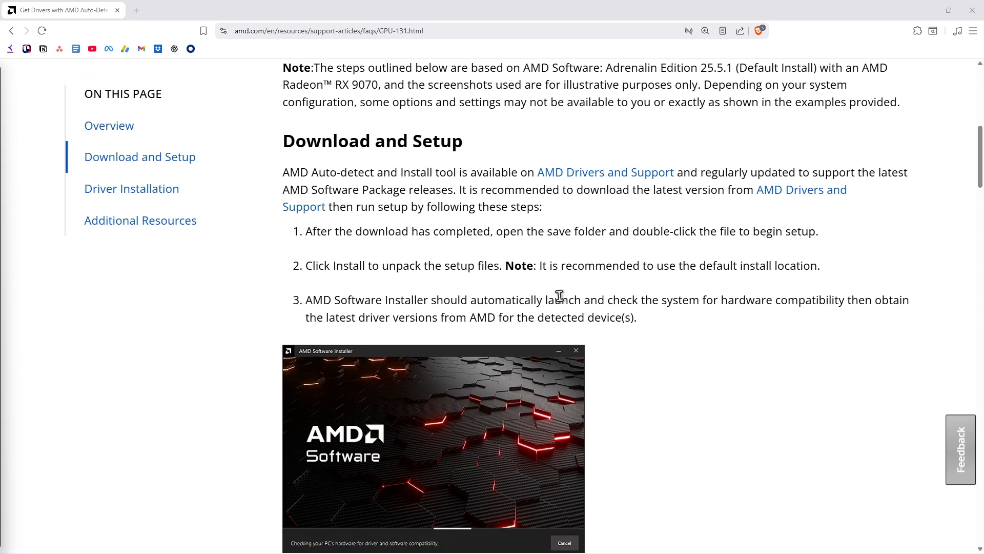
left_click(604, 184)
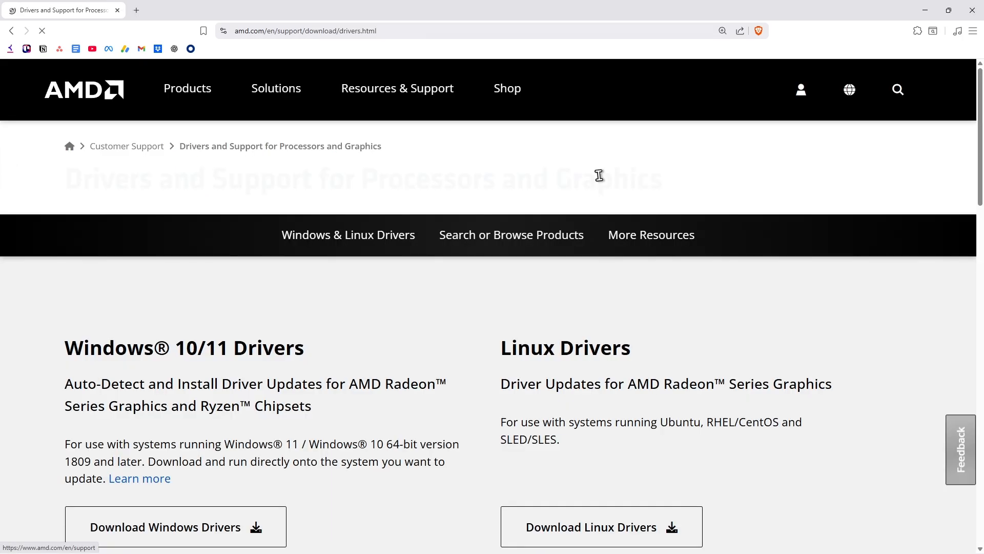
scroll(548, 259, "down", 2)
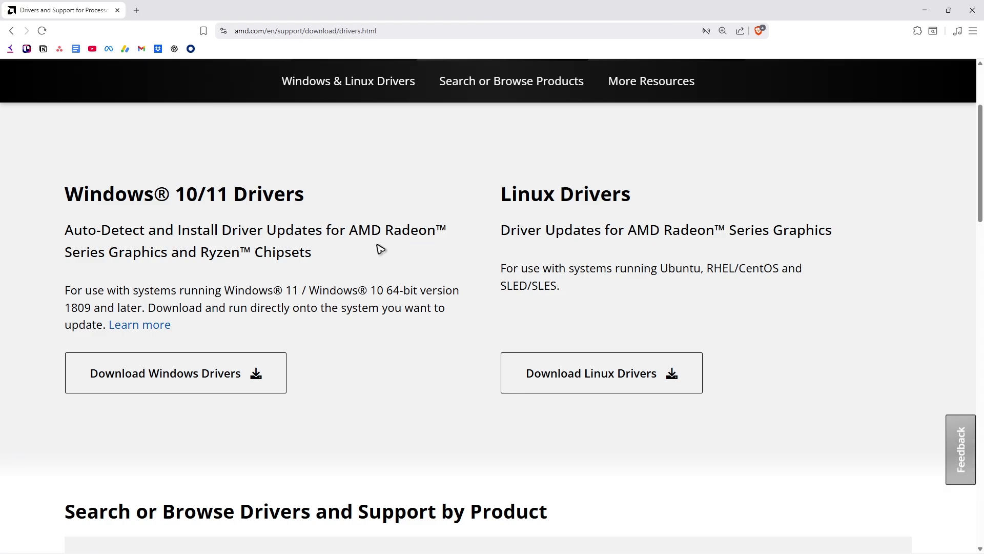
Step: Download the AMD Windows driver installer and save it to the Desktop
left_click(150, 380)
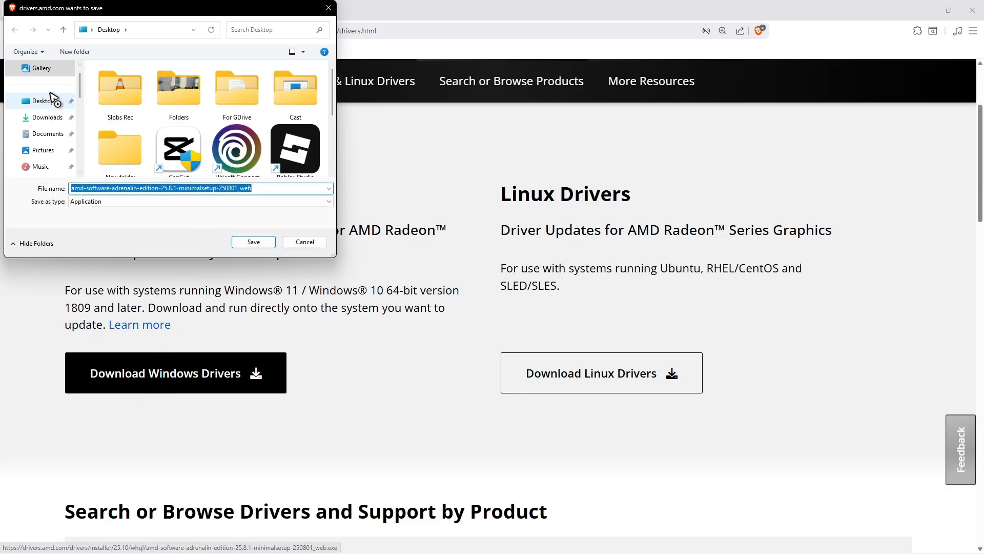
left_click(370, 212)
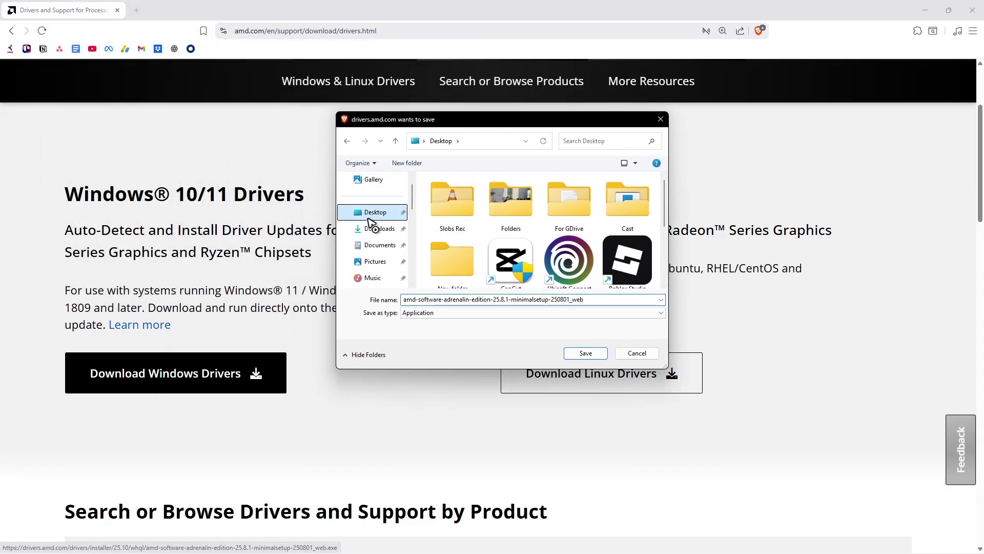
left_click(578, 352)
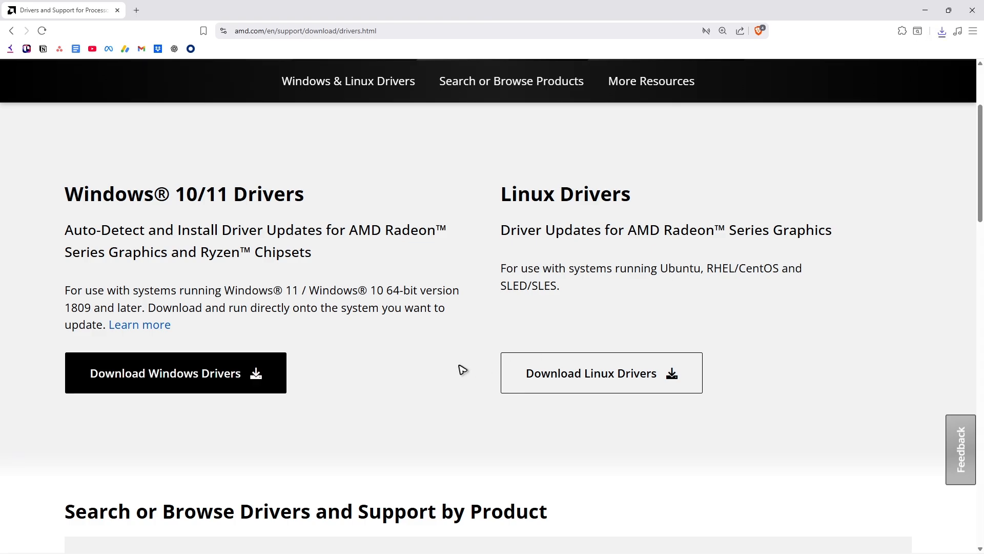
Step: Minimize the browser and launch the amd-software installer from the desktop
left_click(925, 10)
double_click(19, 48)
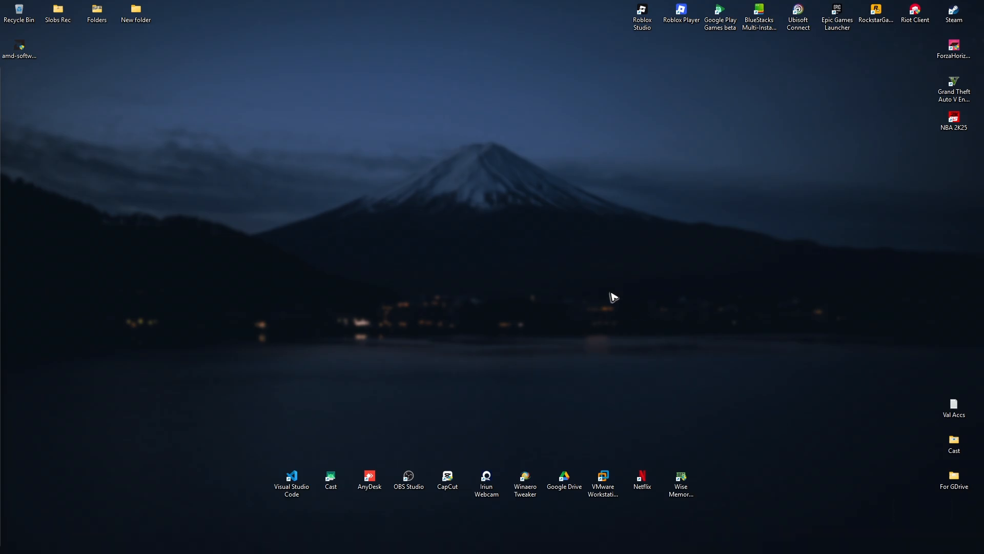
Step: Search Windows for device security, correcting a typo in the search text
left_click(427, 543)
type("deviver")
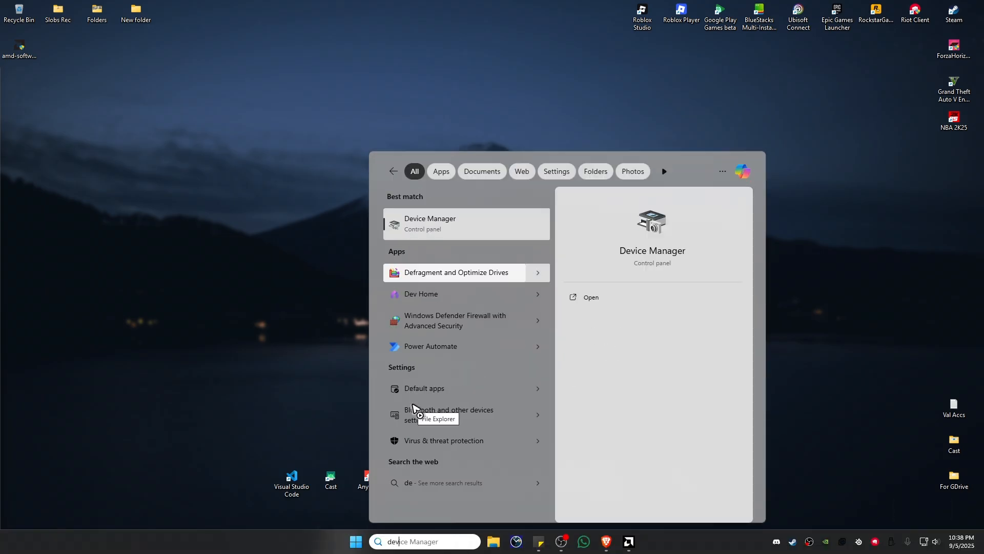
key("BackSpace")
key("BackSpace")
key("BackSpace")
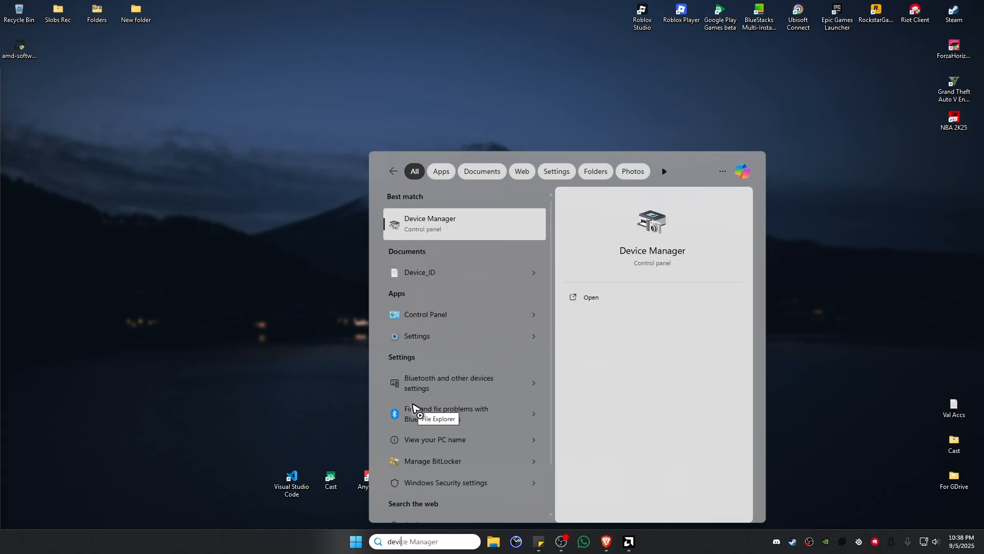
type("e secu")
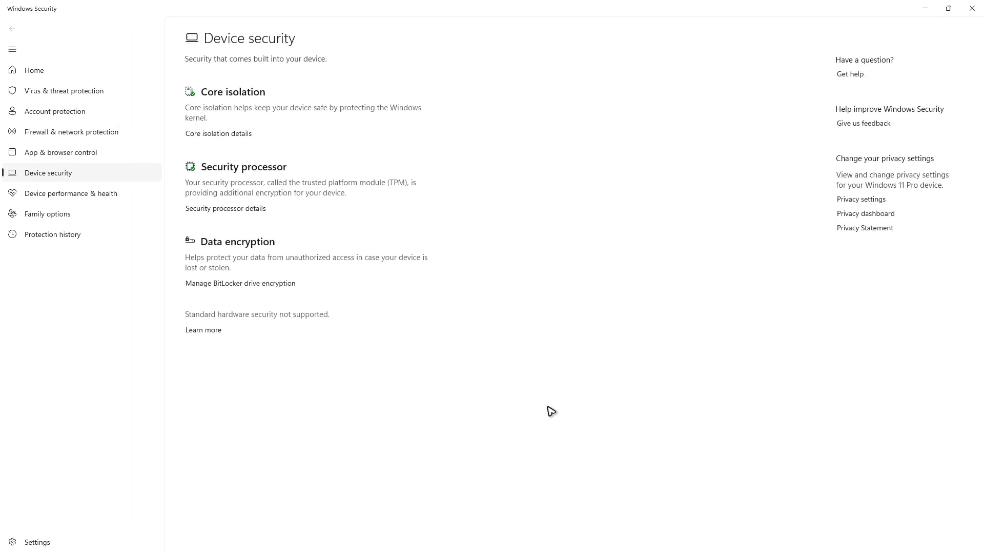
Step: In Firewall & network protection, check the Domain, Private and Public network firewall pages in turn
left_click(83, 134)
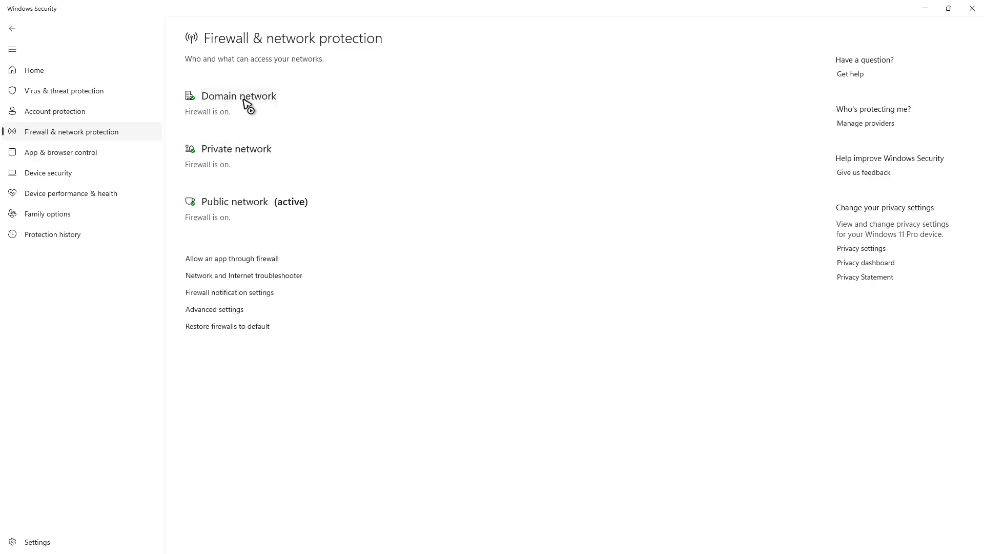
left_click(248, 99)
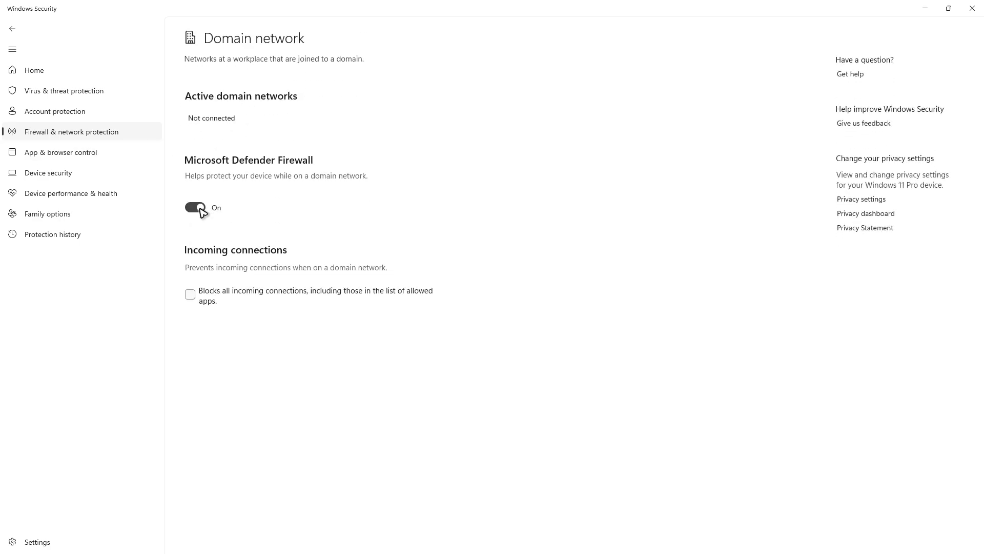
left_click(13, 30)
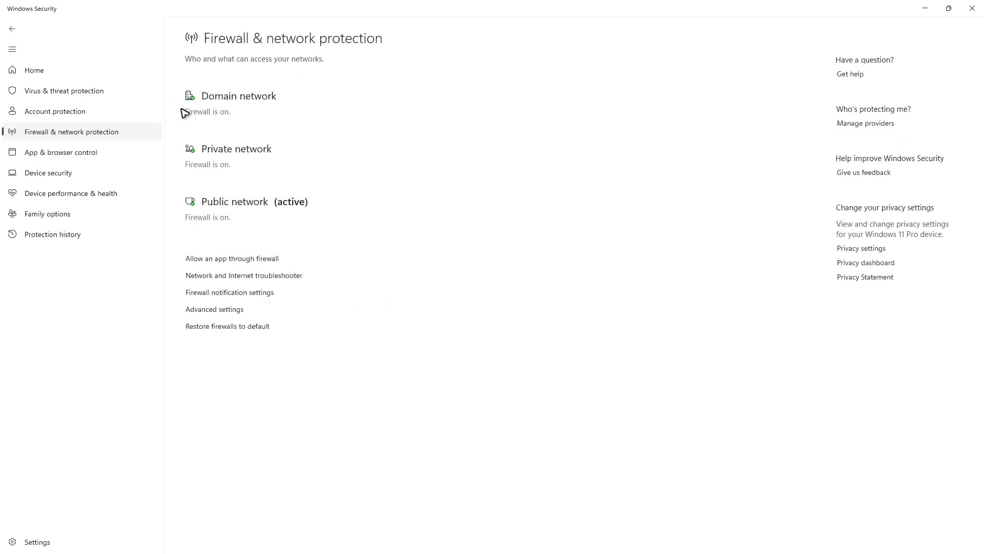
left_click(247, 154)
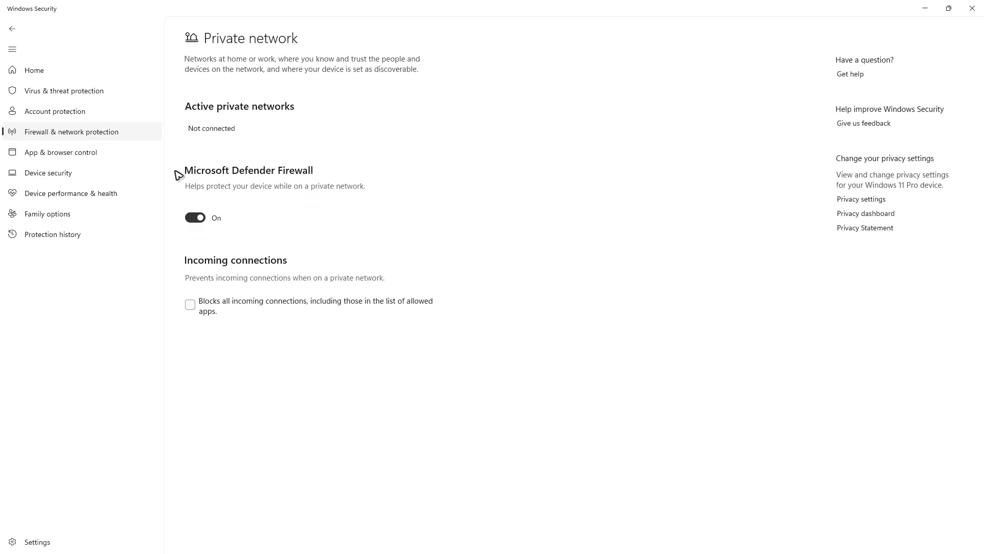
left_click(12, 29)
left_click(258, 210)
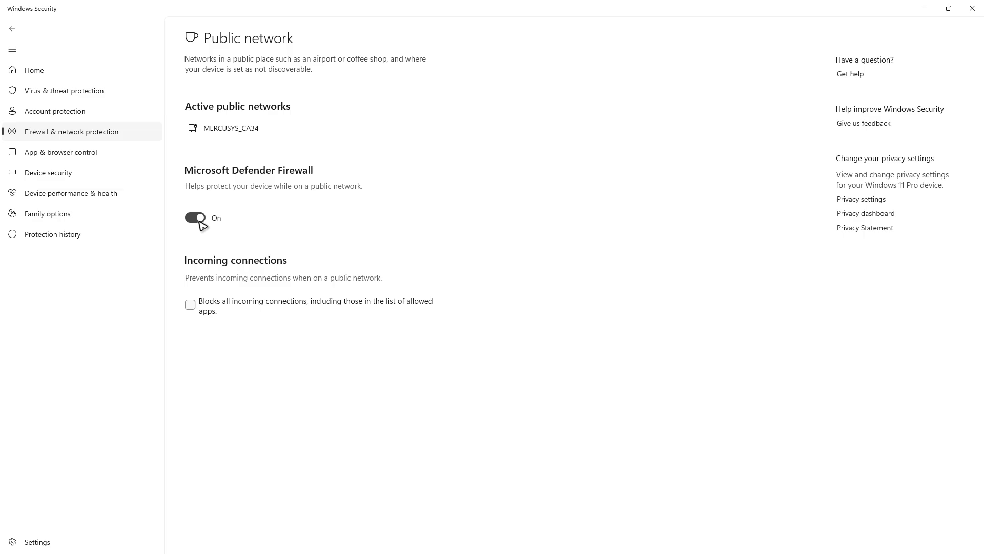